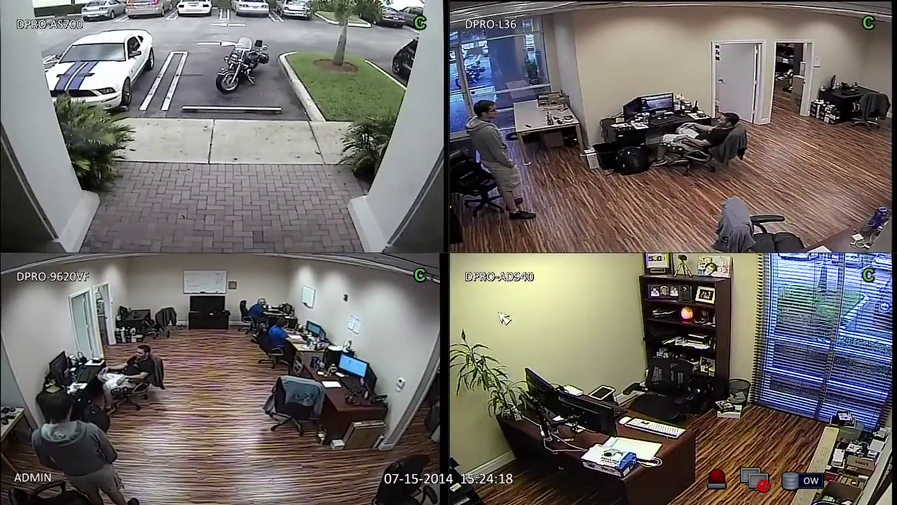
# Show the bottom control toolbar over the four-camera live view
pyautogui.rightClick(614, 309)
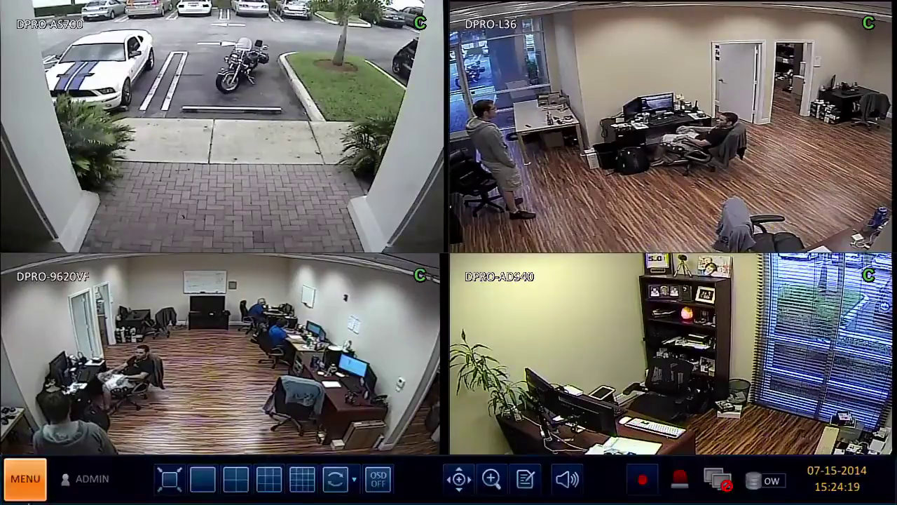
# Open the recorded-footage search and pick 14 July 2014 as the search date
pyautogui.click(28, 478)
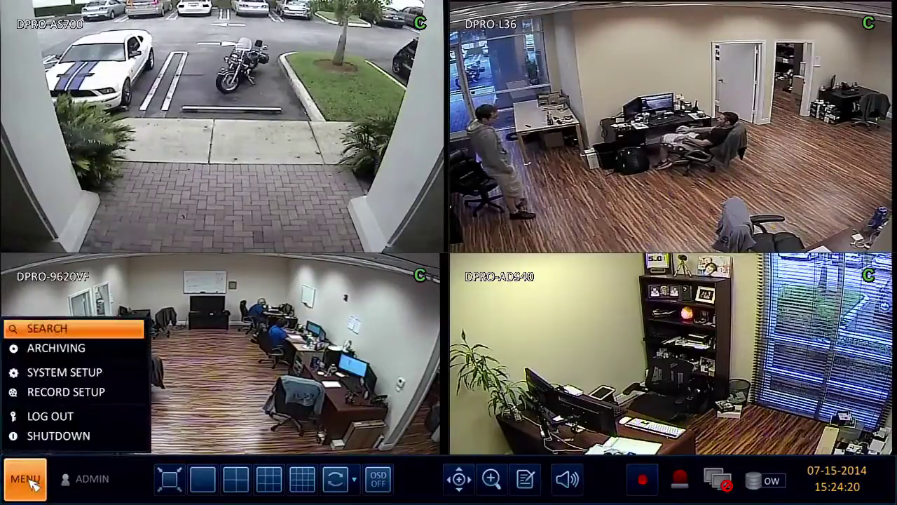
pyautogui.click(62, 335)
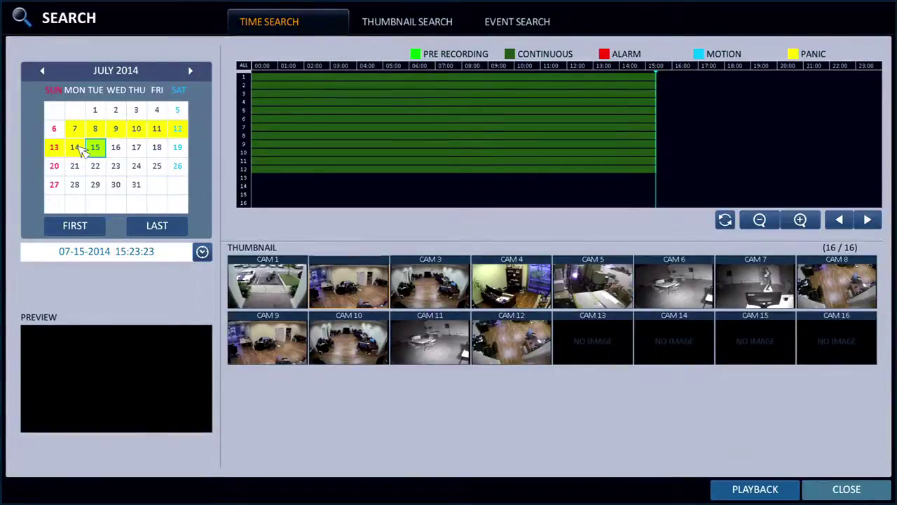
pyautogui.click(82, 151)
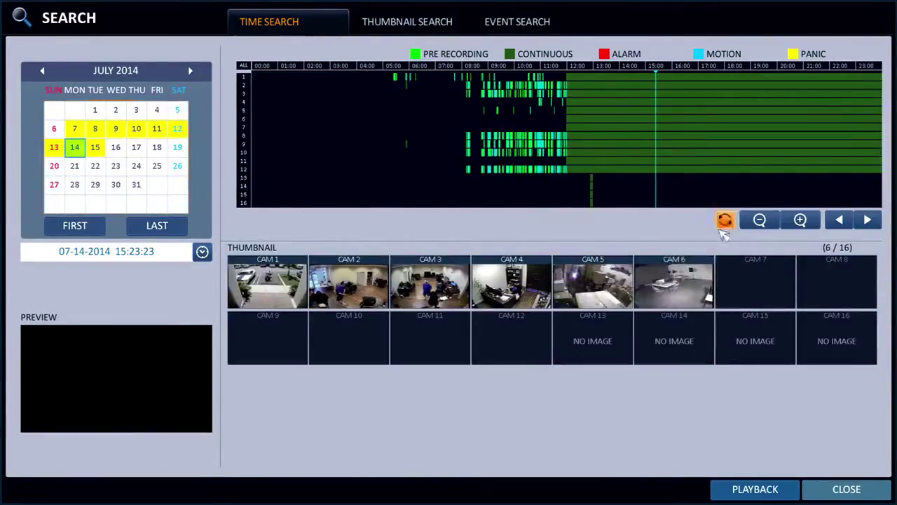
# Zoom and scan the 14 July timeline, then zoom back out to 09:00–20:00
pyautogui.click(801, 221)
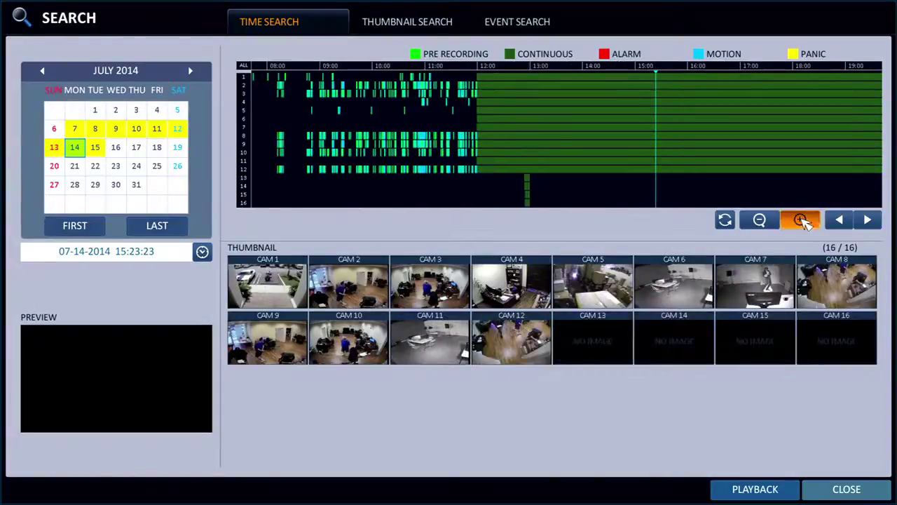
pyautogui.click(801, 221)
pyautogui.click(802, 221)
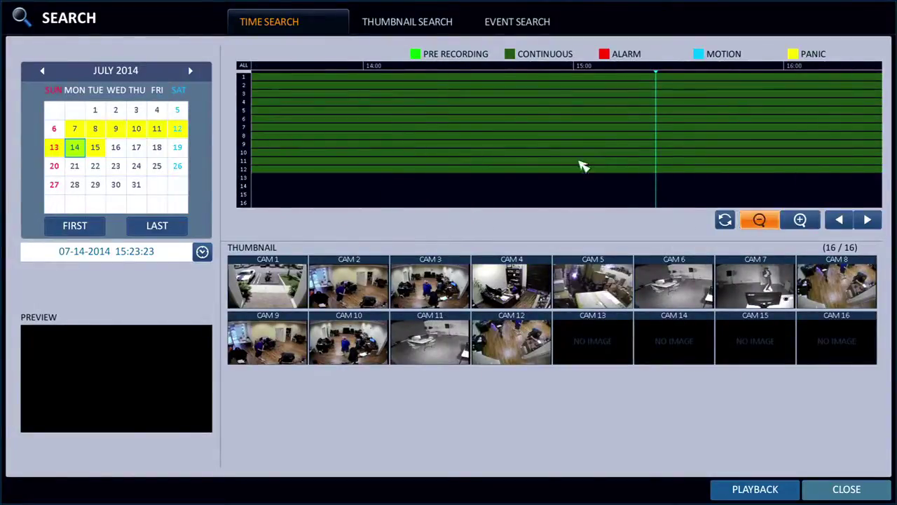
pyautogui.click(377, 128)
pyautogui.click(471, 123)
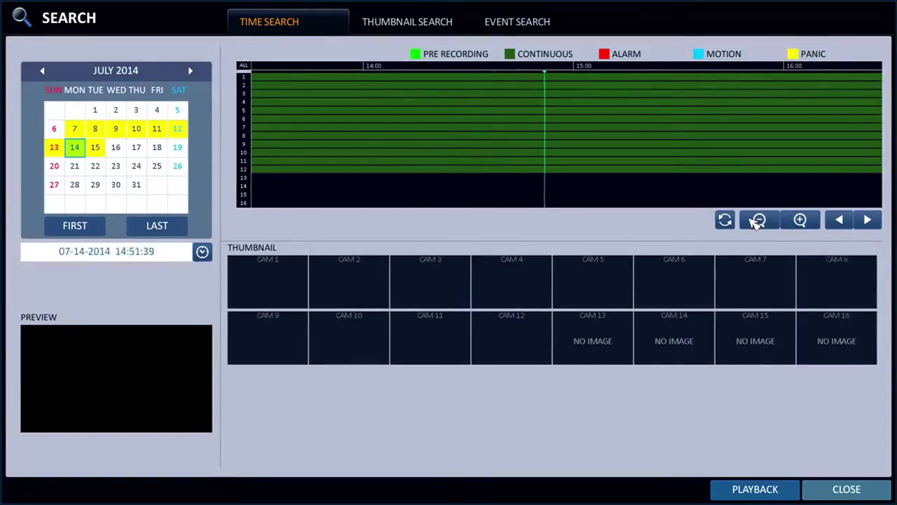
pyautogui.click(762, 221)
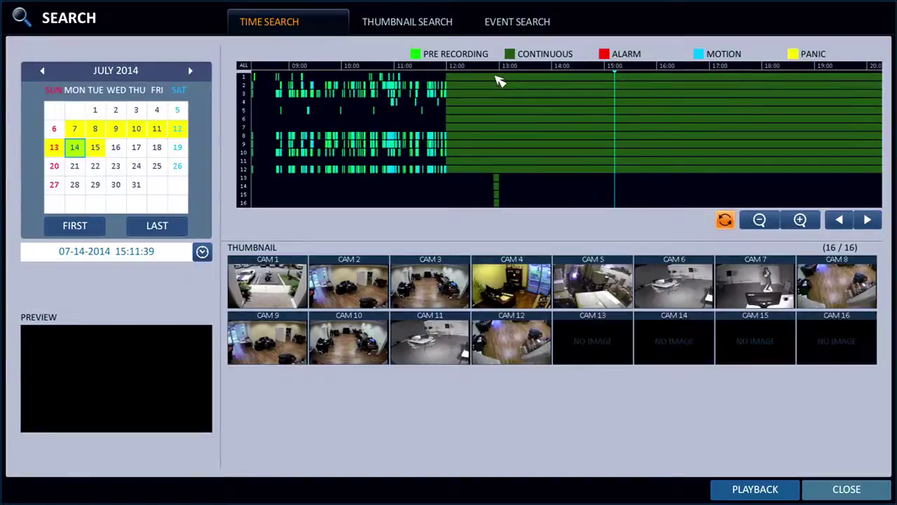
# Set the search time to 12:55:39, choose CAM 3, and start playback
pyautogui.click(496, 80)
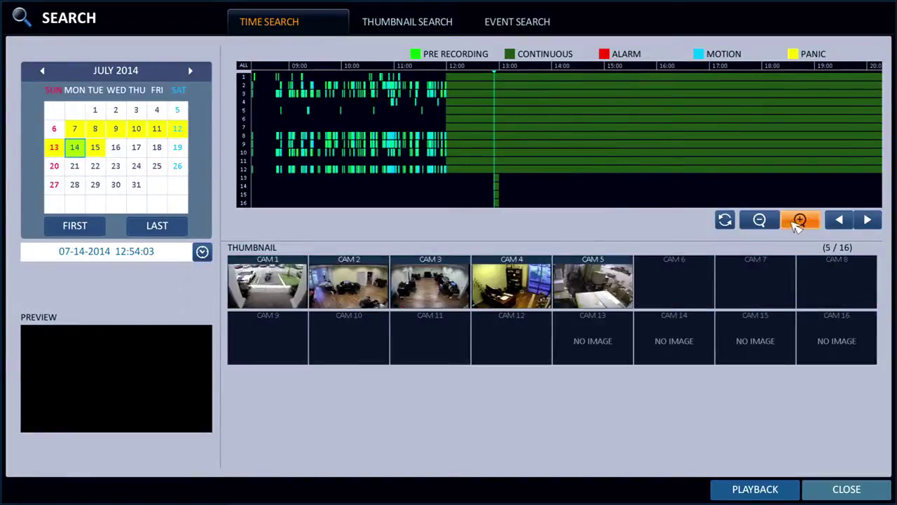
pyautogui.click(800, 221)
pyautogui.click(801, 220)
pyautogui.click(801, 221)
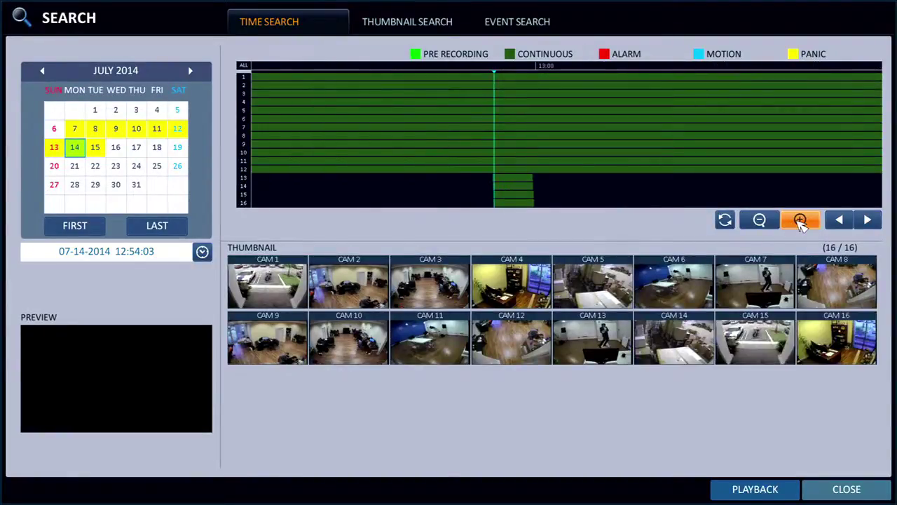
pyautogui.click(505, 77)
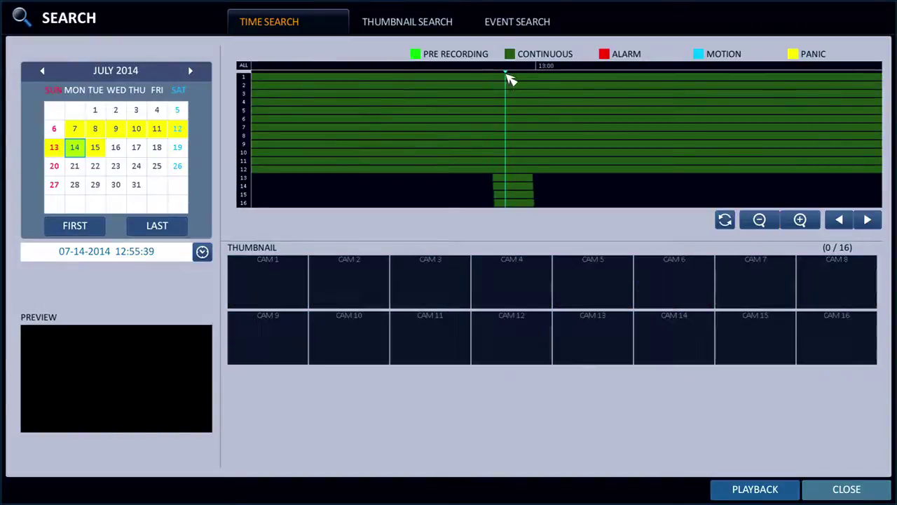
pyautogui.click(452, 258)
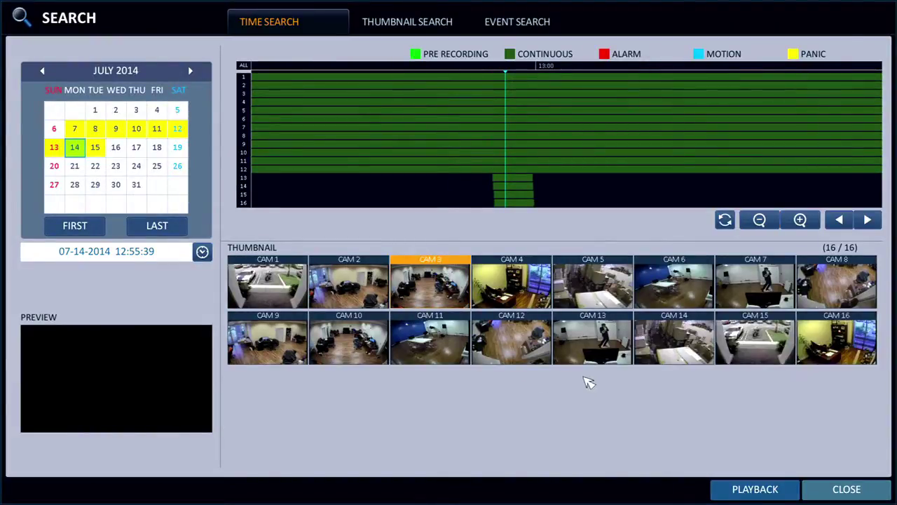
pyautogui.click(757, 490)
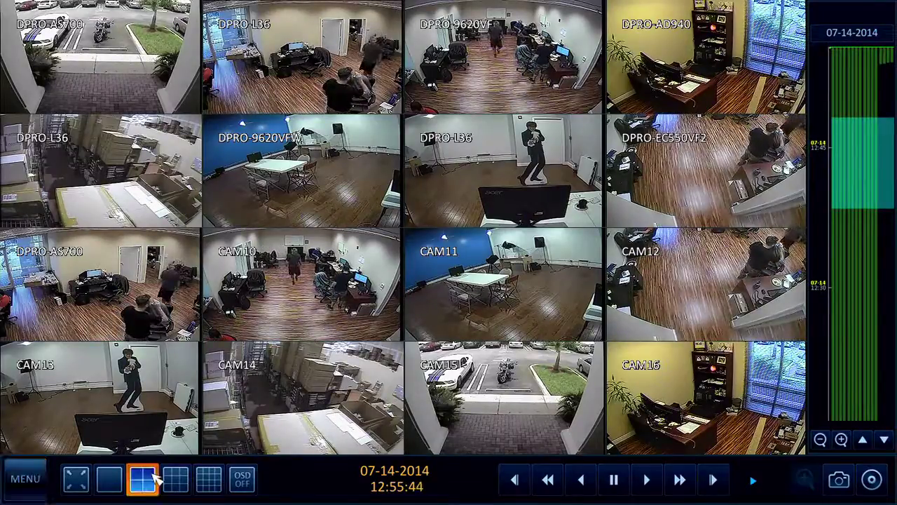
# Switch playback to a 2x2 layout and seek between about 12:47 and 12:54
pyautogui.click(156, 479)
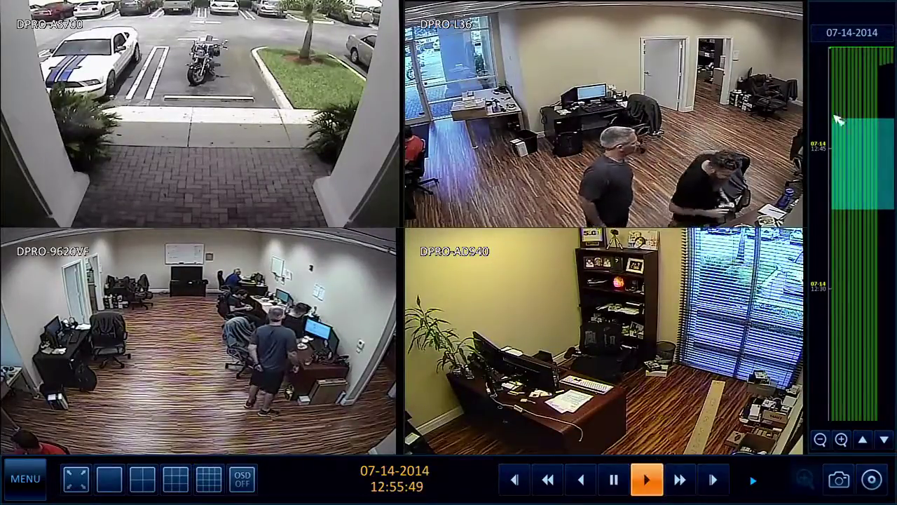
pyautogui.click(842, 62)
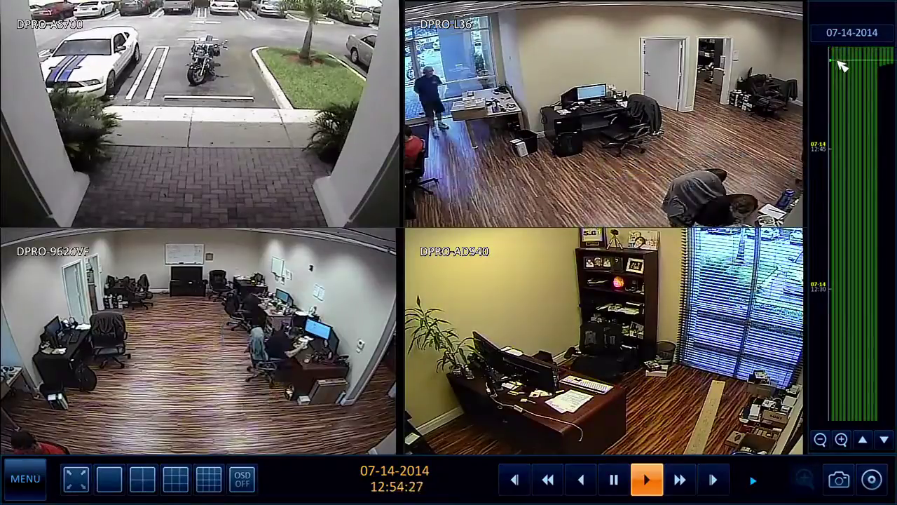
pyautogui.click(841, 130)
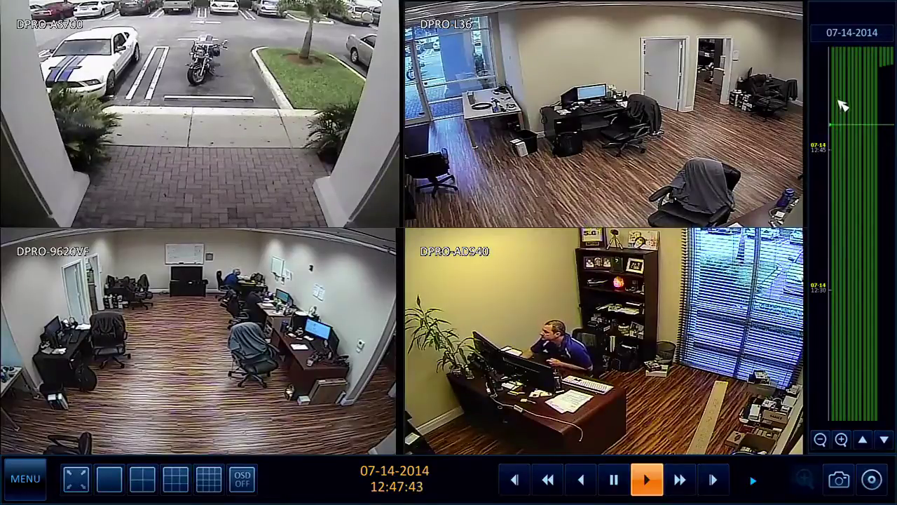
pyautogui.click(839, 95)
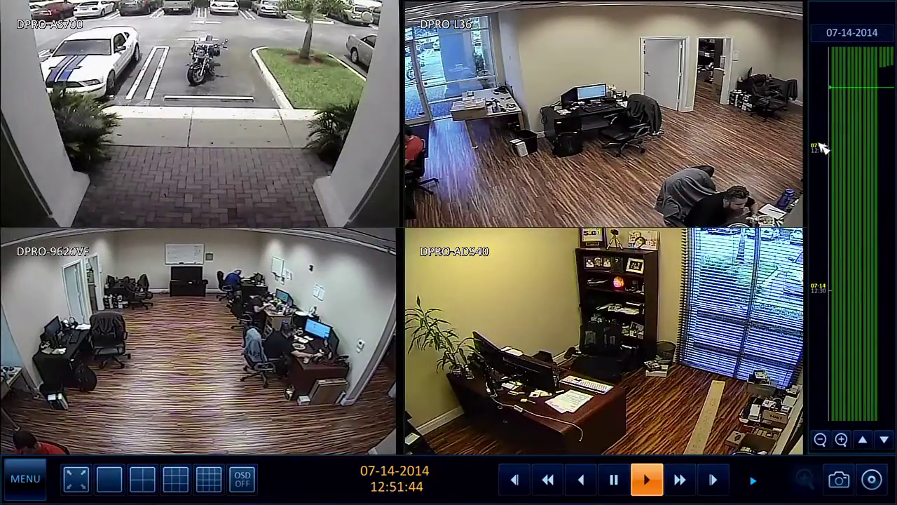
# Fast-forward at 8x, reverse, pause and resume, then mark a timeline stretch
pyautogui.click(684, 480)
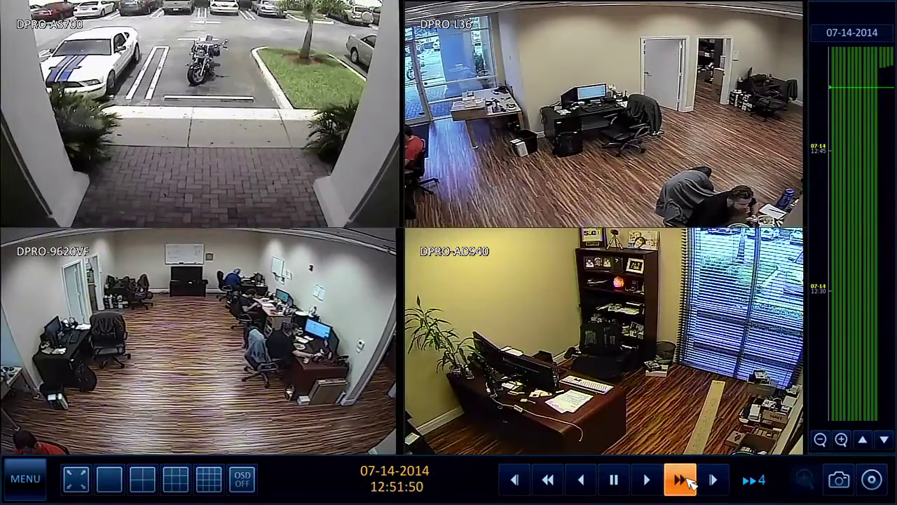
pyautogui.click(687, 481)
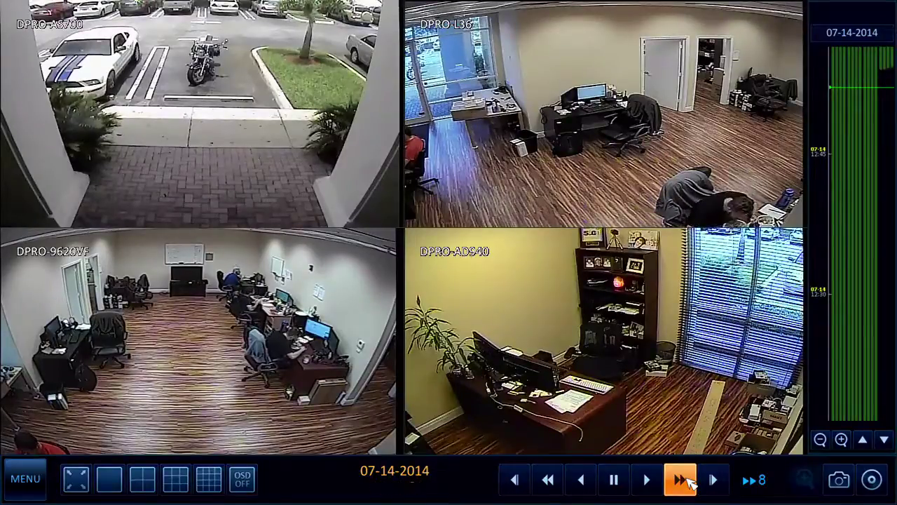
pyautogui.click(656, 484)
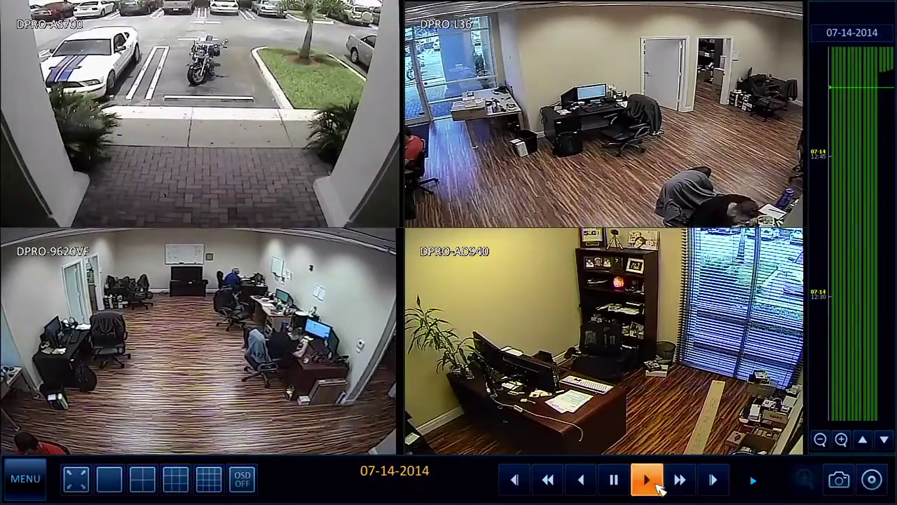
pyautogui.click(588, 484)
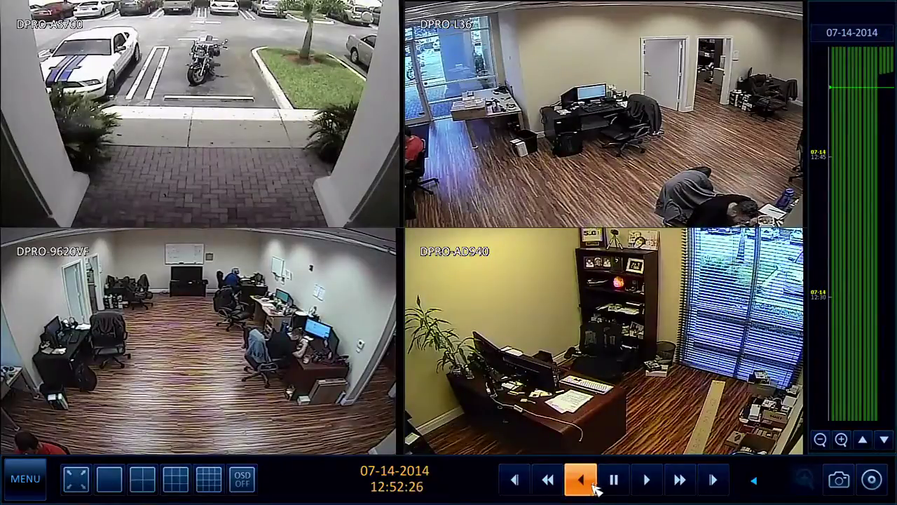
pyautogui.click(581, 482)
pyautogui.click(614, 483)
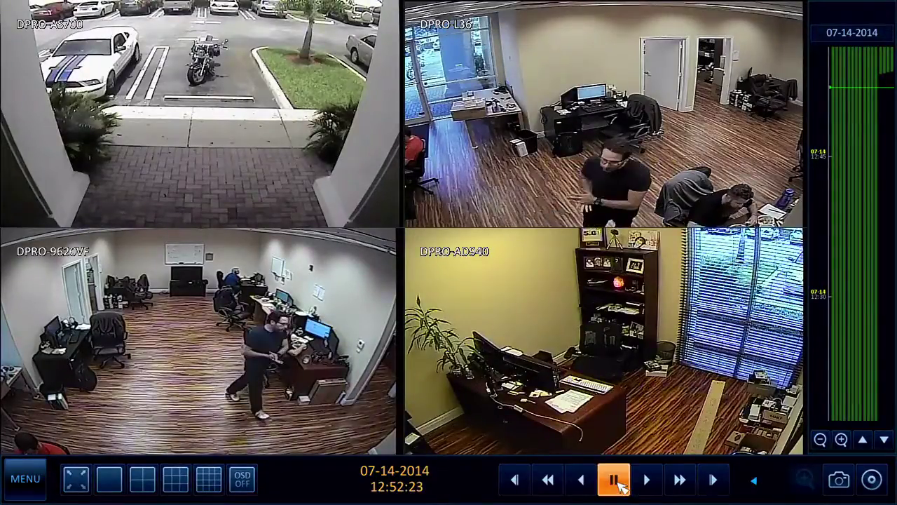
pyautogui.click(646, 480)
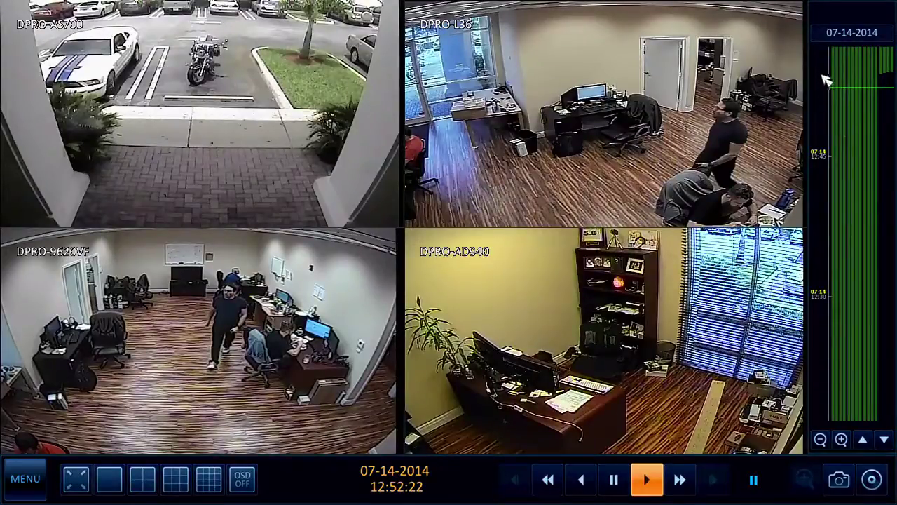
pyautogui.moveTo(838, 82); pyautogui.dragTo(850, 119)
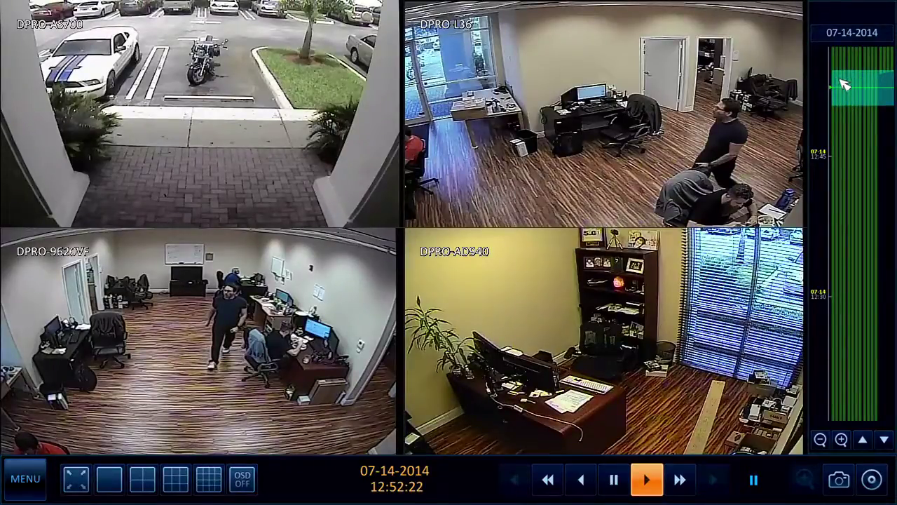
# Reserve the selected 12:50–12:54 footage of 07-14-2014 with RESERVE DATA
pyautogui.rightClick(843, 84)
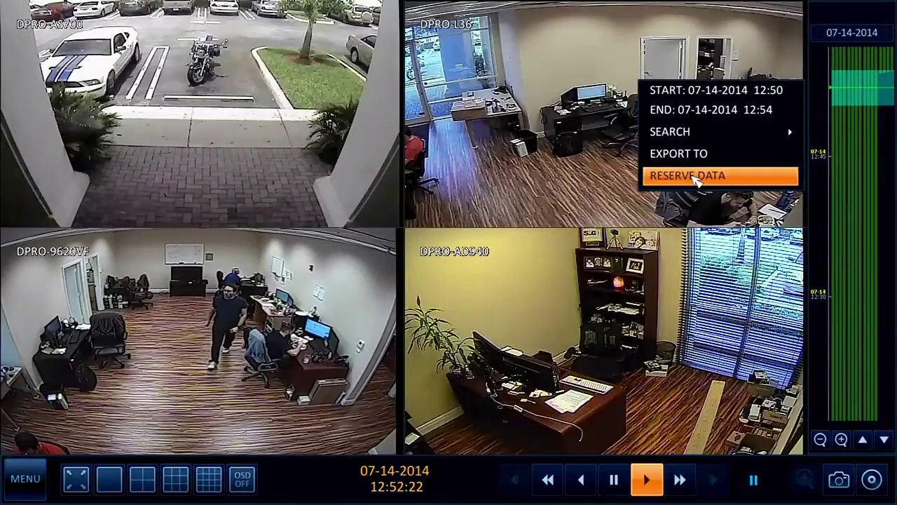
pyautogui.click(697, 176)
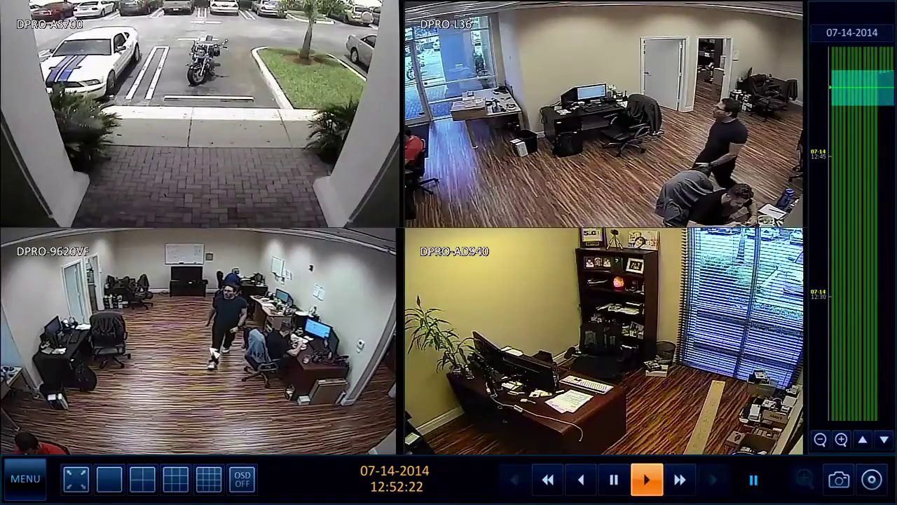
pyautogui.click(22, 480)
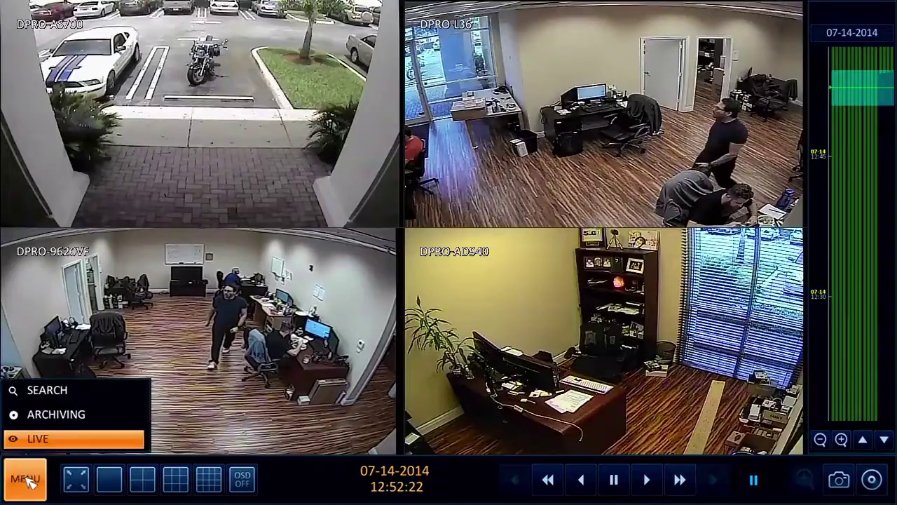
pyautogui.click(63, 416)
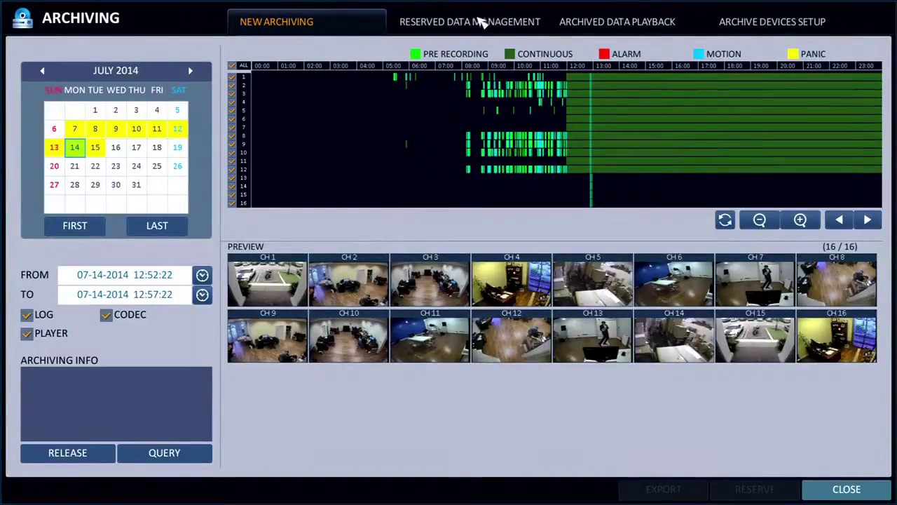
pyautogui.click(481, 22)
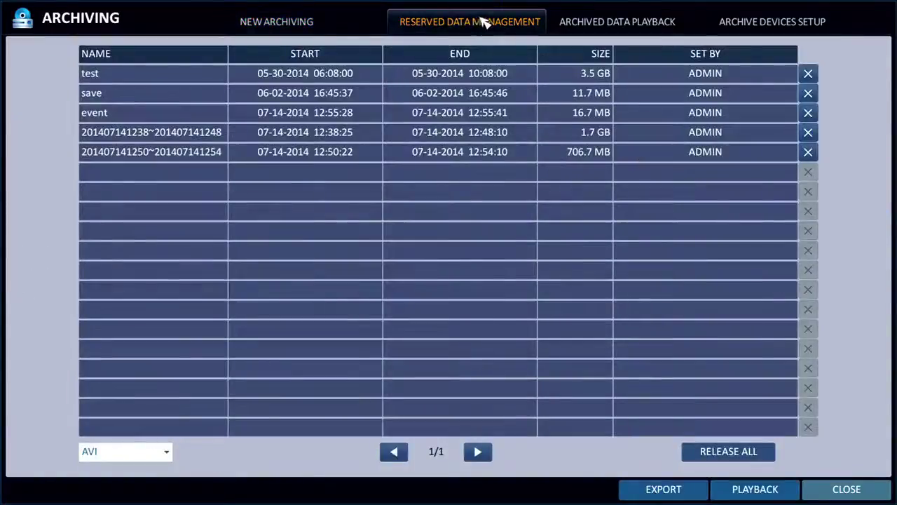
pyautogui.click(189, 158)
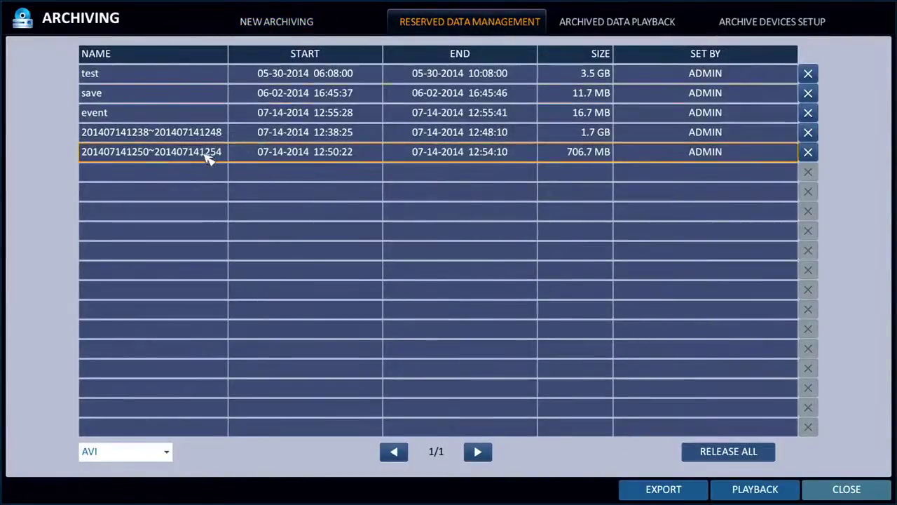
pyautogui.click(391, 159)
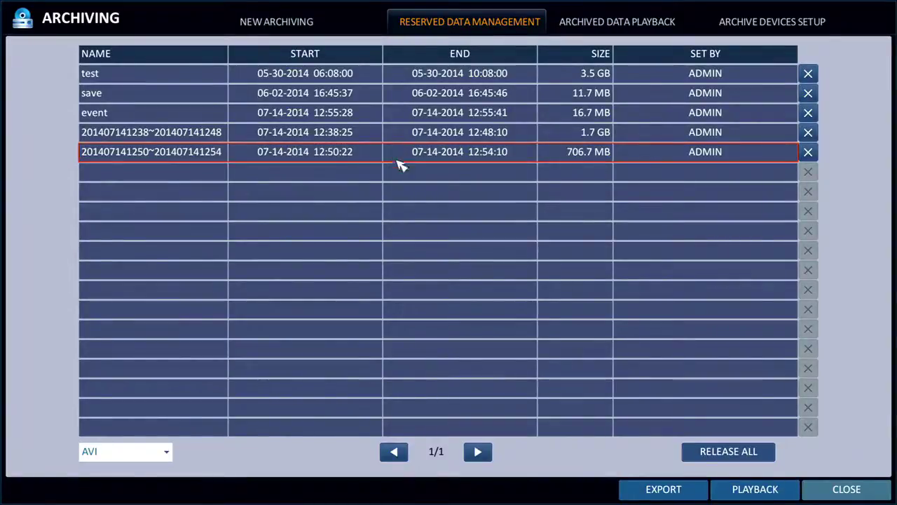
# Set up the clip's AVI export to DVDRAM GH24NSB0 with tag name 'myevent'
pyautogui.click(699, 496)
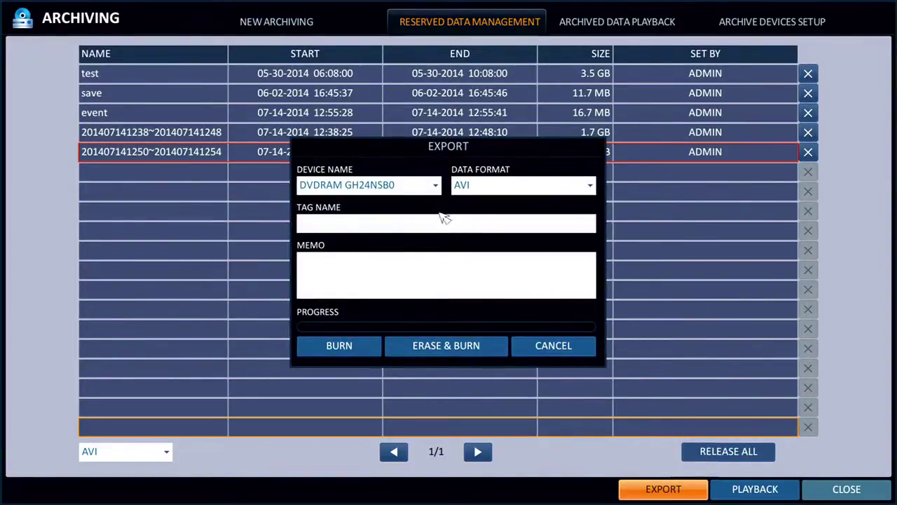
pyautogui.click(436, 186)
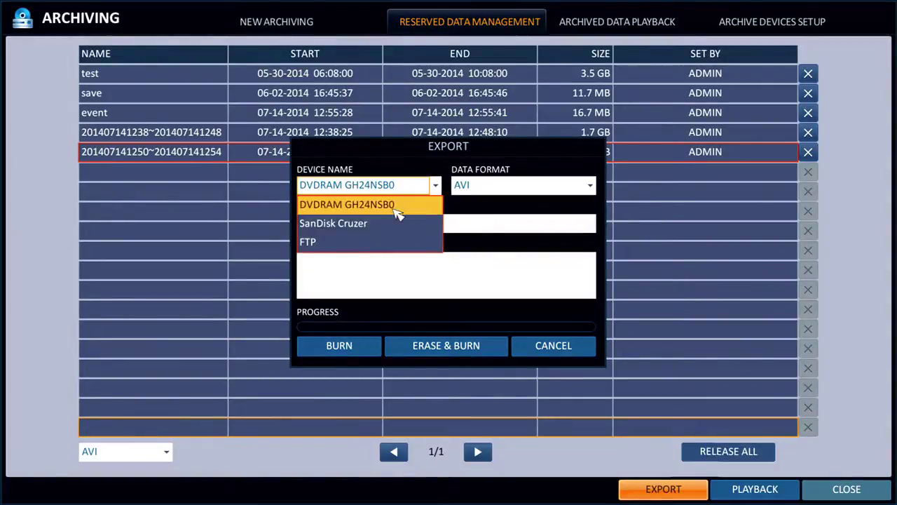
pyautogui.click(463, 233)
pyautogui.click(462, 233)
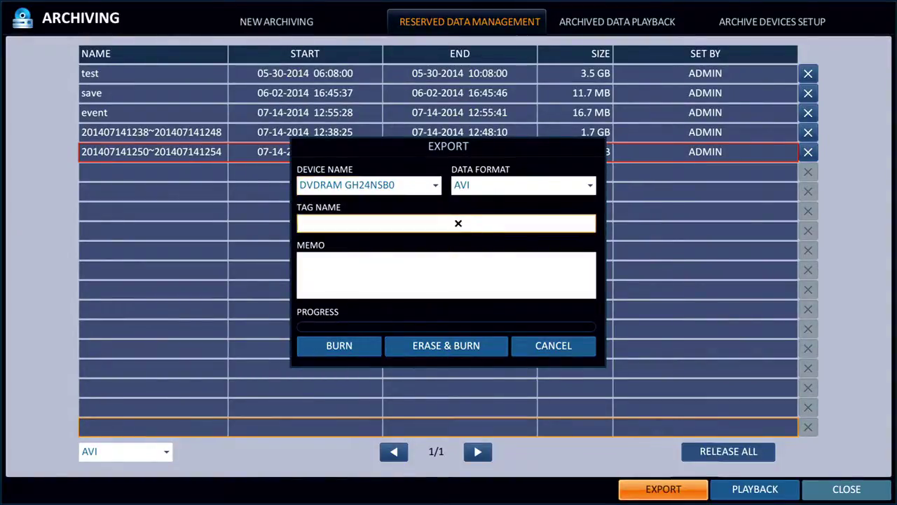
pyautogui.click(610, 347)
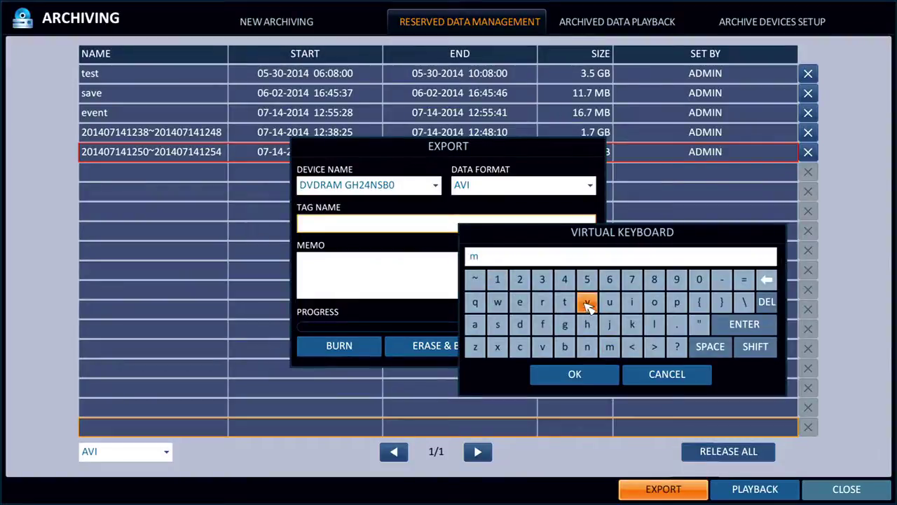
pyautogui.click(543, 350)
pyautogui.click(575, 373)
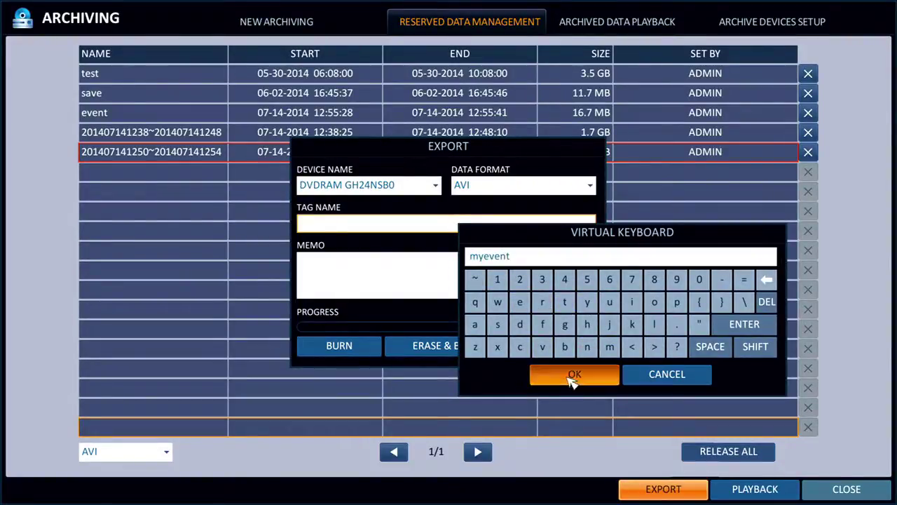
# Enter the memo 'this is it', then cancel the export form
pyautogui.click(405, 273)
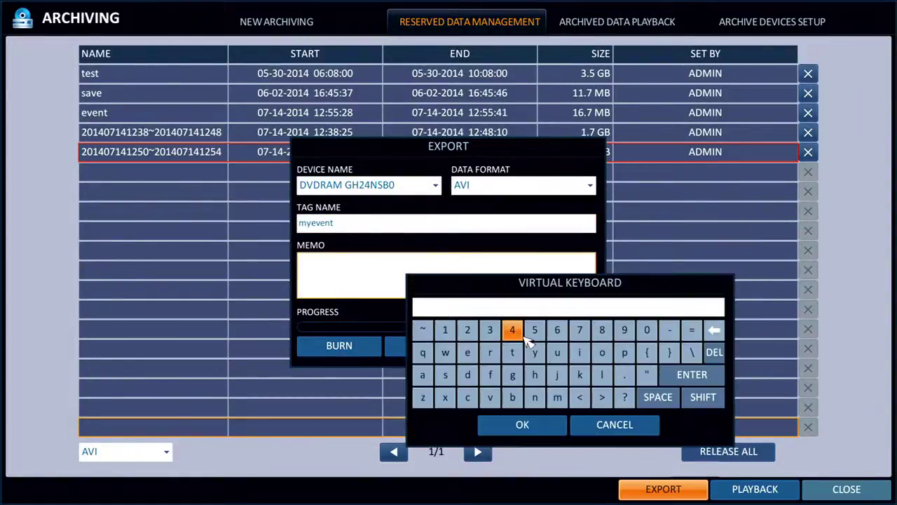
pyautogui.click(579, 352)
pyautogui.click(445, 375)
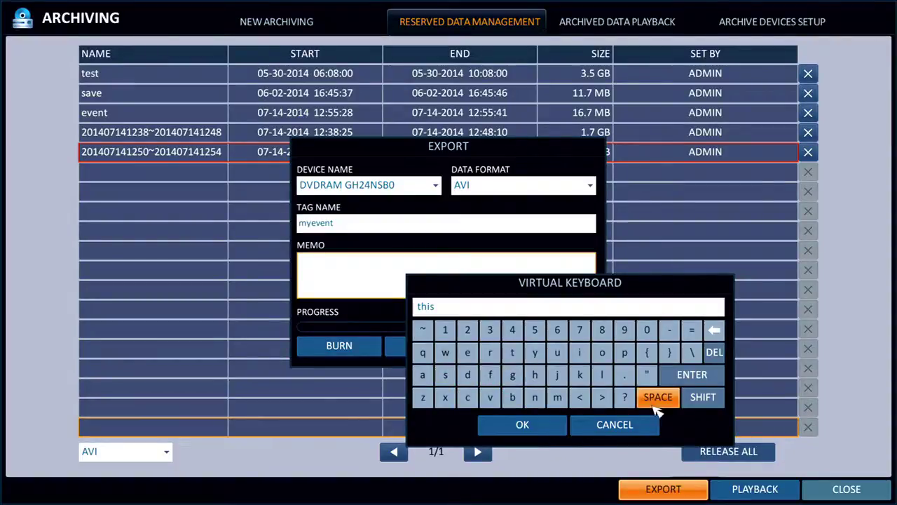
pyautogui.click(447, 376)
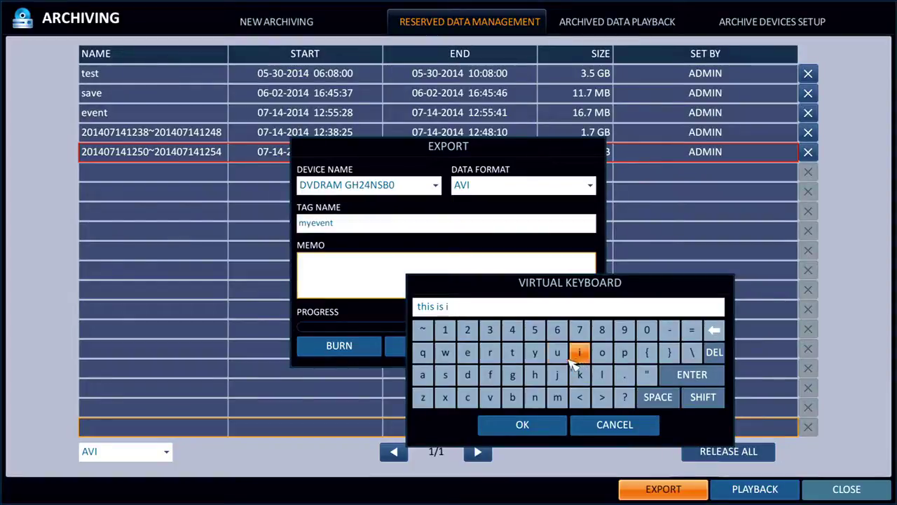
pyautogui.click(537, 429)
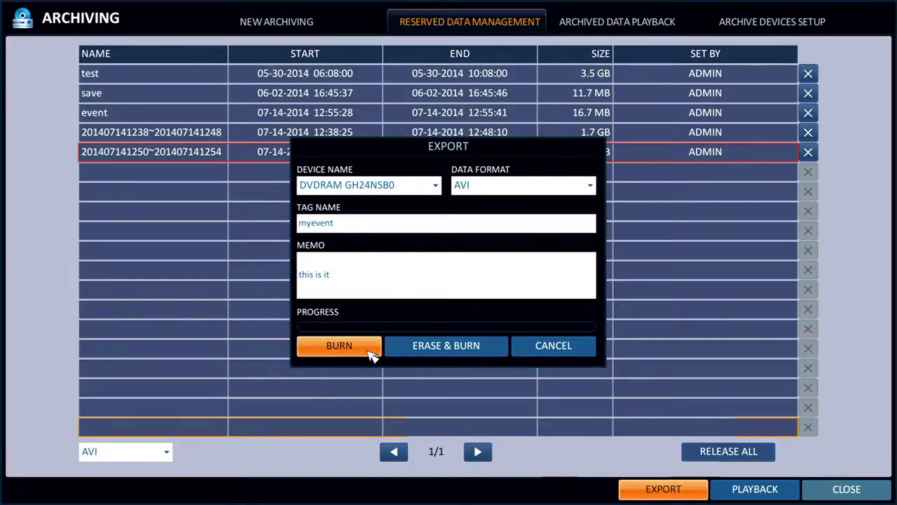
pyautogui.click(538, 356)
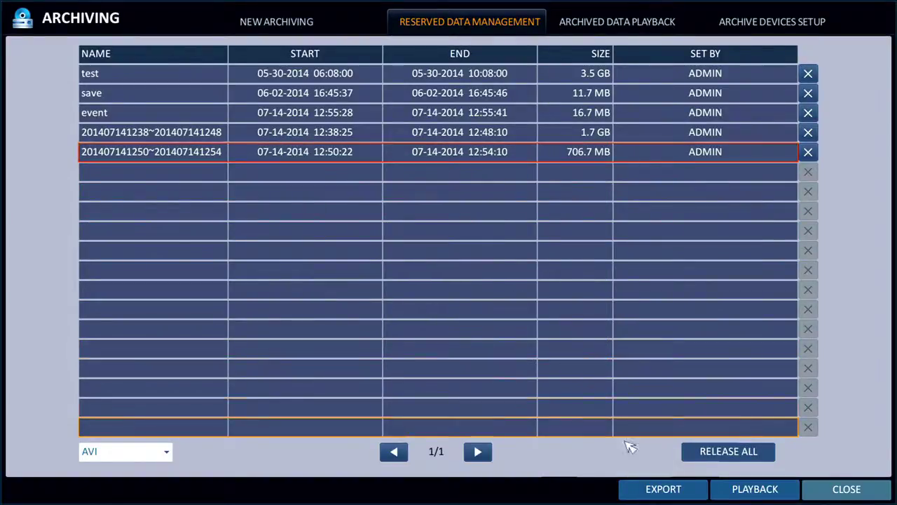
# Play the reserved clip, toggle 2x2 and 3x3 layouts, then return to LIVE view
pyautogui.click(729, 490)
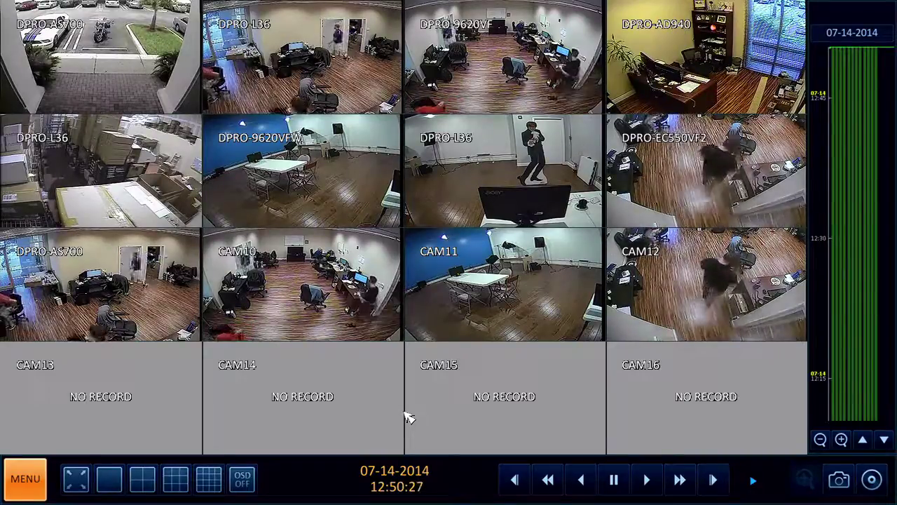
pyautogui.click(147, 479)
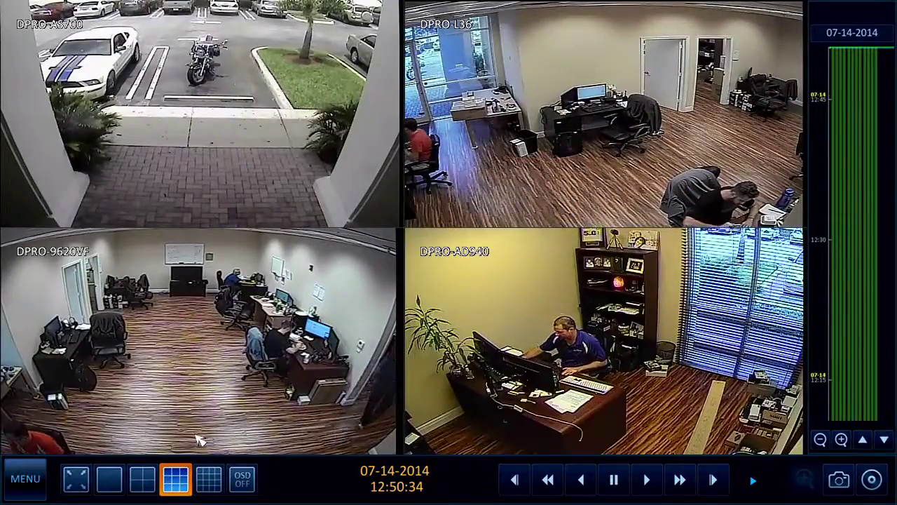
pyautogui.click(174, 478)
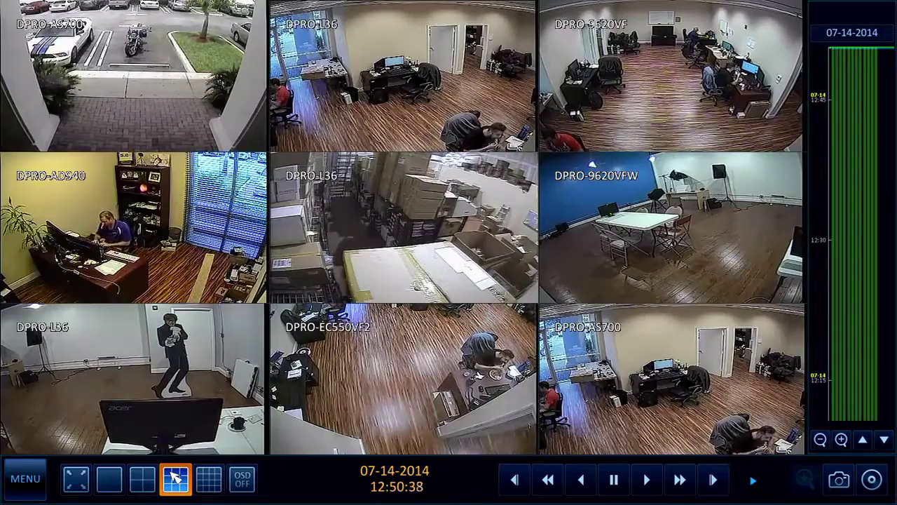
pyautogui.click(155, 482)
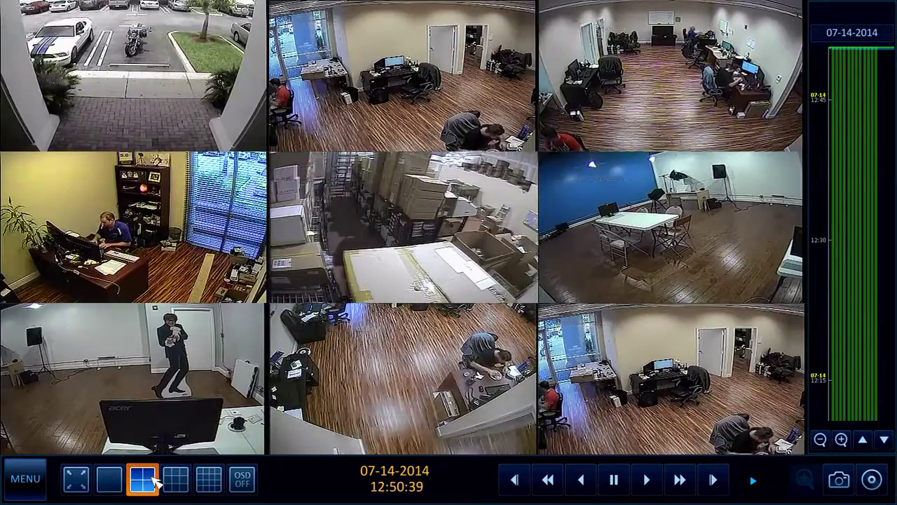
pyautogui.click(43, 479)
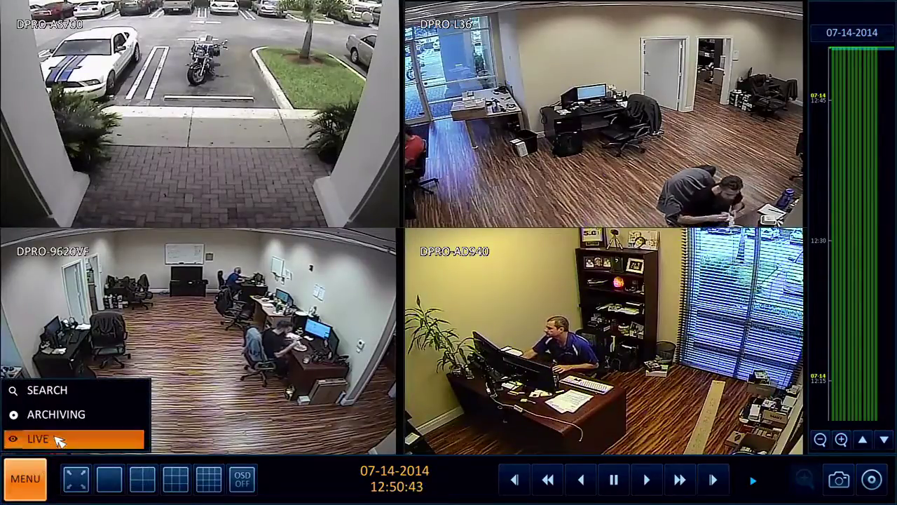
pyautogui.click(58, 439)
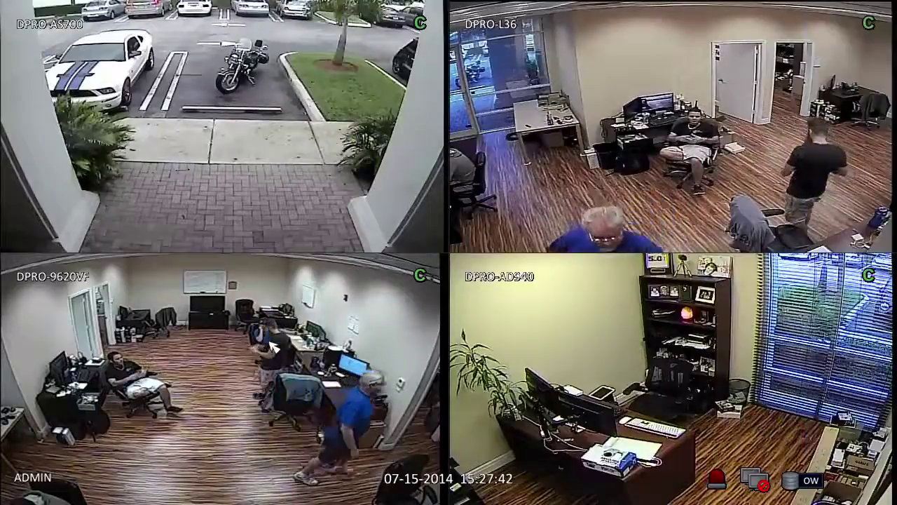